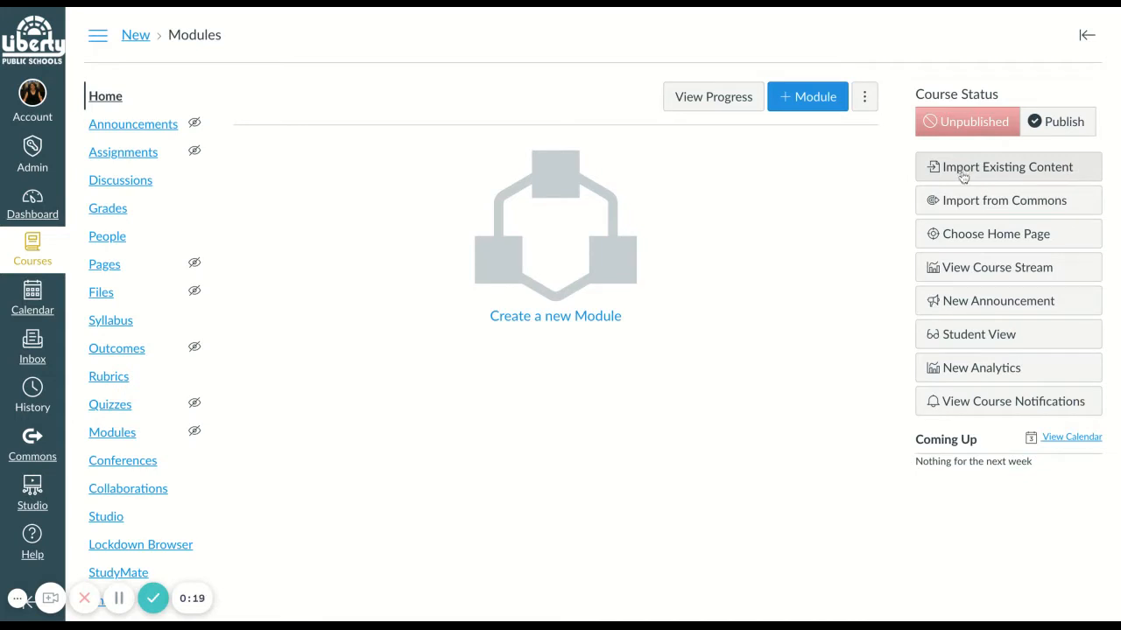
- Set up an existing-content import that copies a Canvas course, using PEAK ELA 7 as the source with specific content selection
left_click(963, 176)
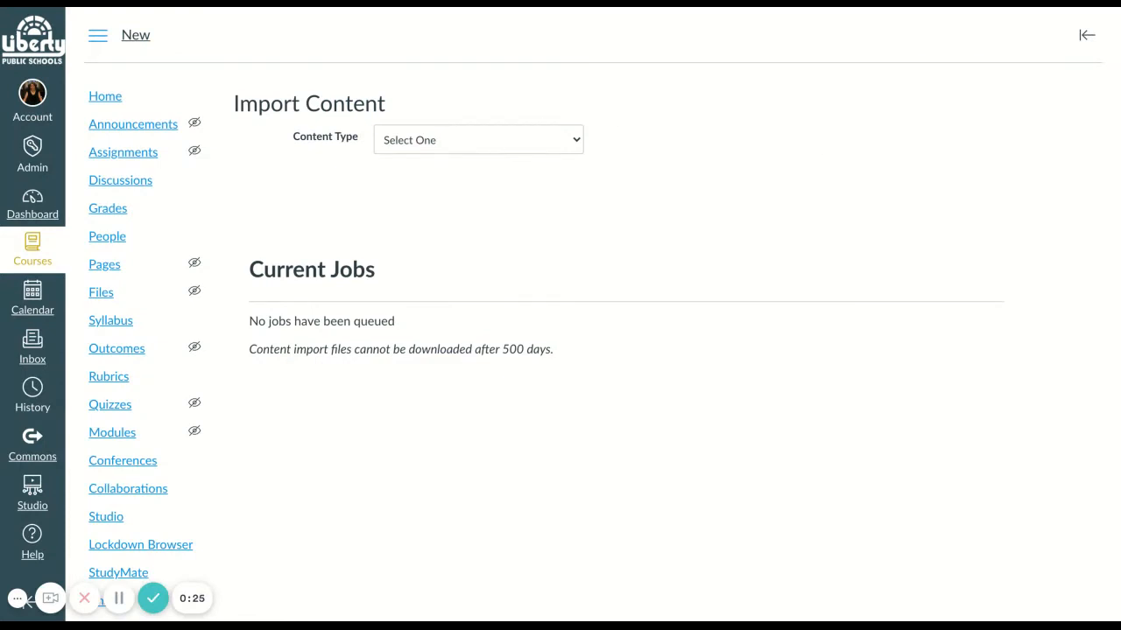
left_click(499, 156)
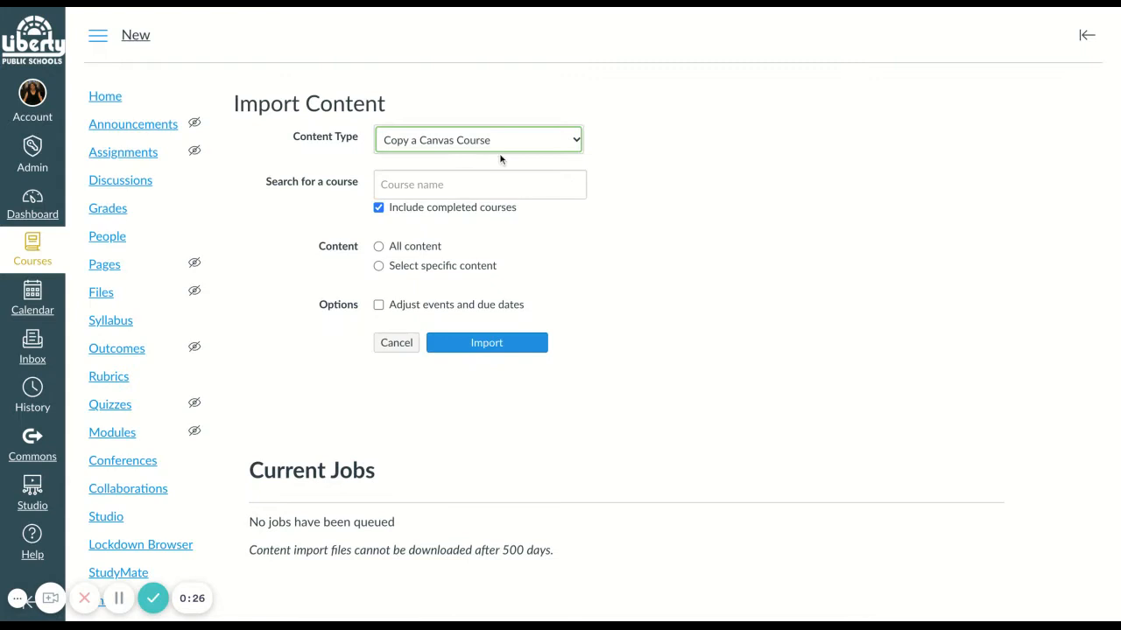
left_click(446, 186)
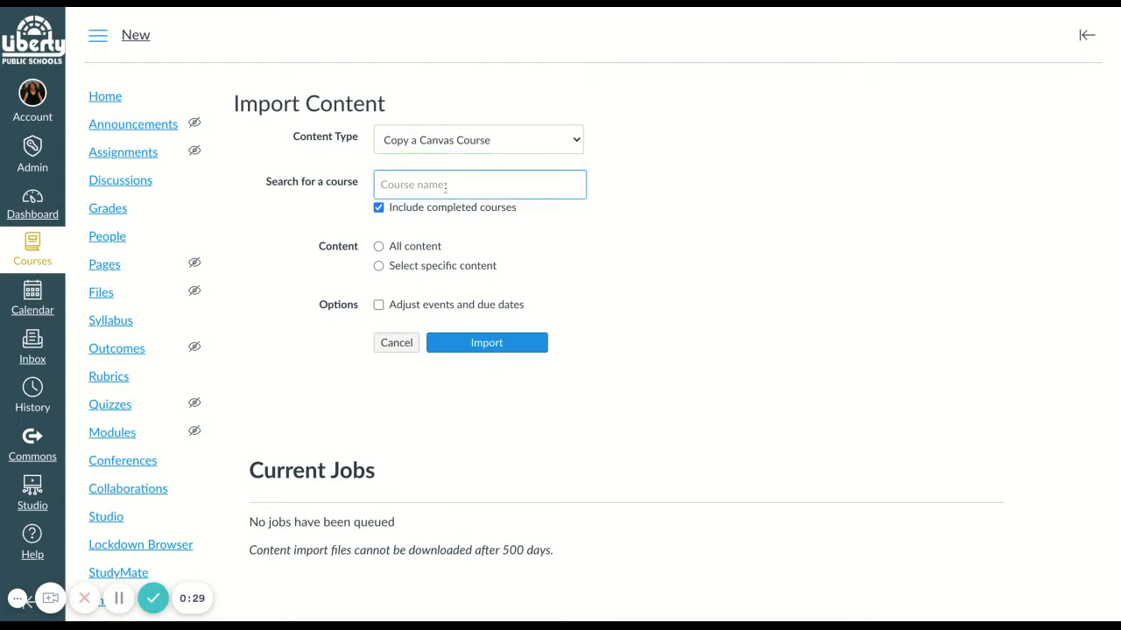
type("PEAK")
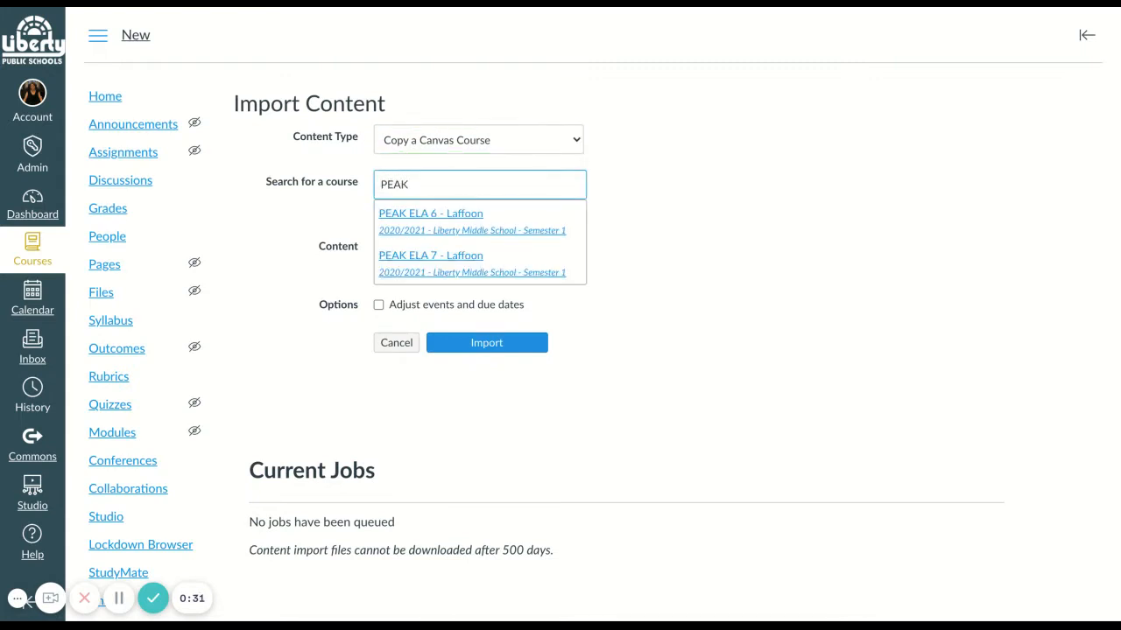
left_click(479, 264)
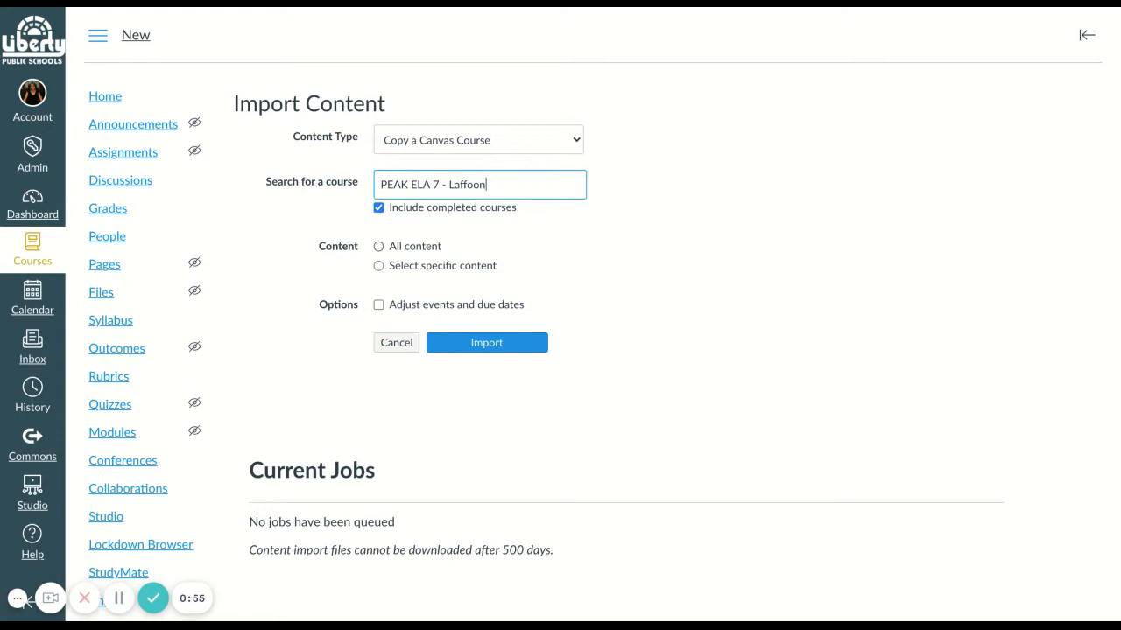
left_click(380, 269)
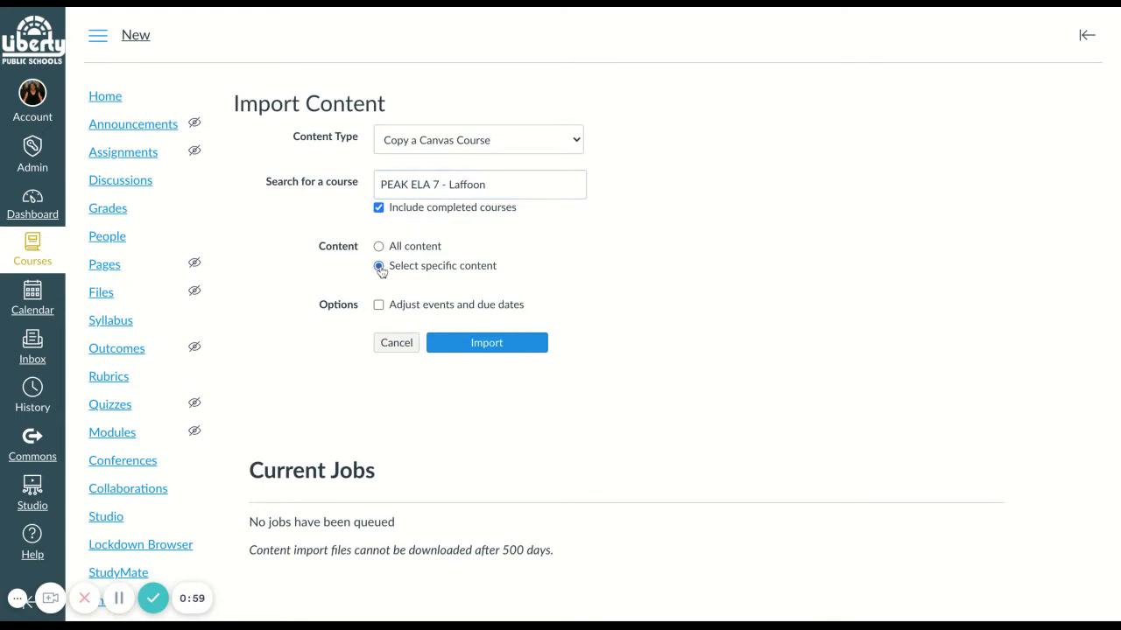
left_click(478, 345)
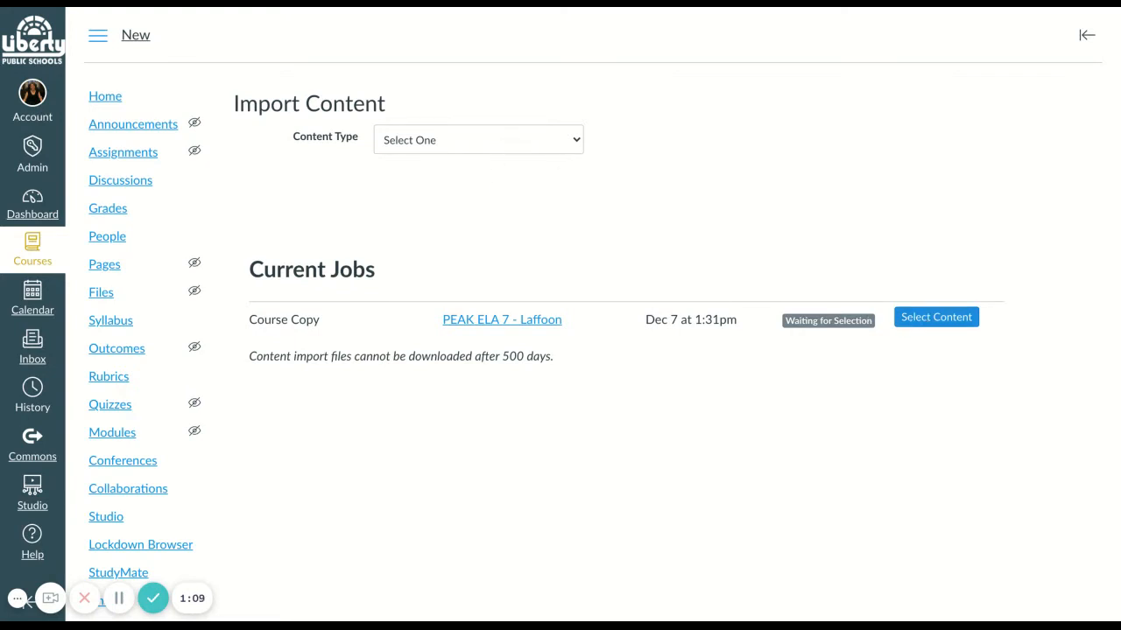
- Open the queued job's content selection and include Course Settings plus the PEAK ORIENTATION and LMS Library Resources modules
left_click(936, 317)
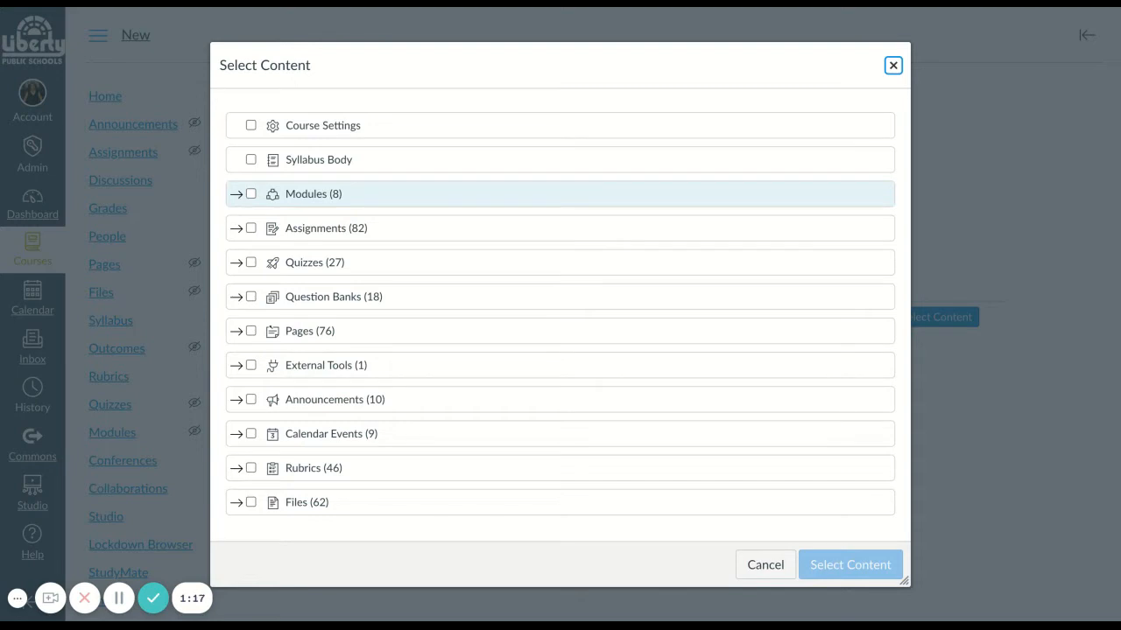
left_click(251, 127)
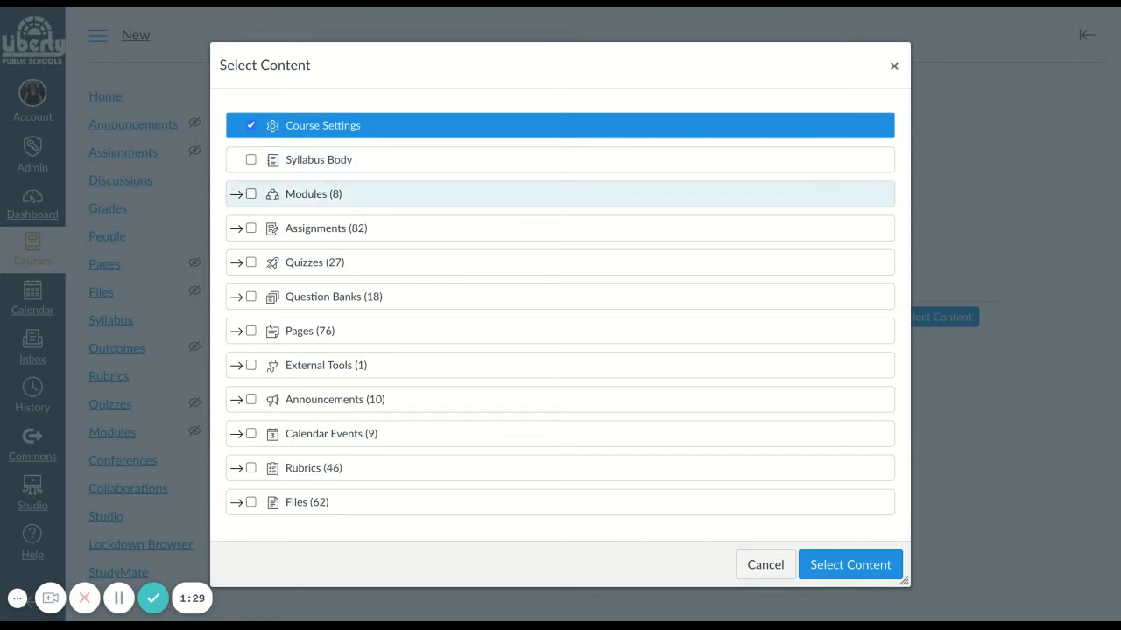
left_click(237, 195)
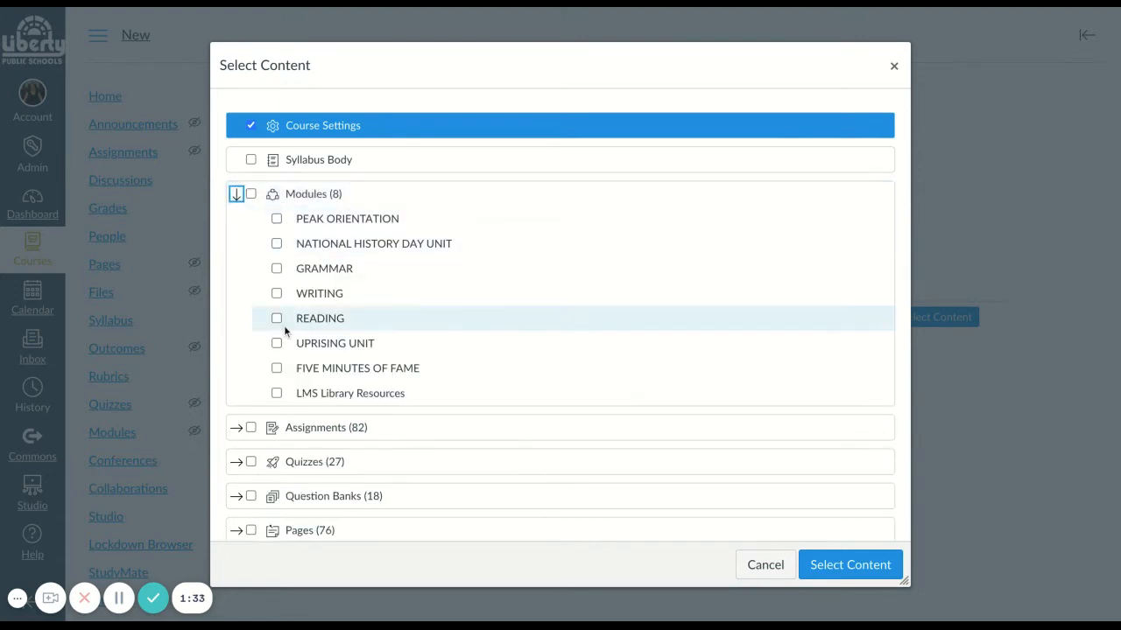
left_click(277, 220)
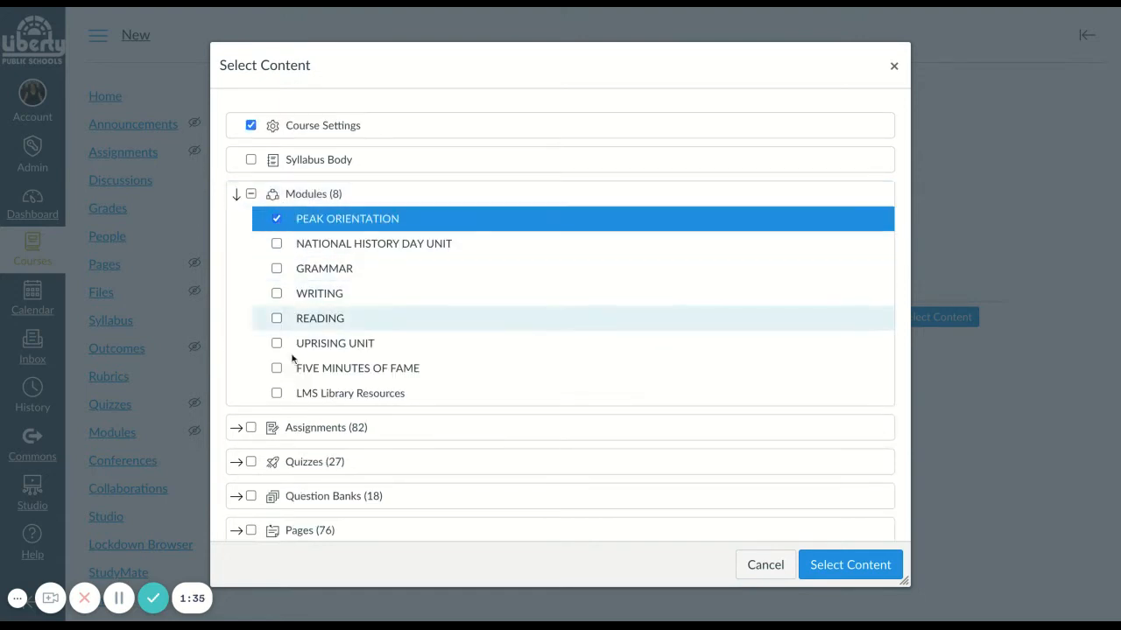
left_click(276, 396)
- Include the pages Learning Pit, PEAK ELA-7 and NHD Topic Ideas in the content selection
scroll(276, 401, "down", 3)
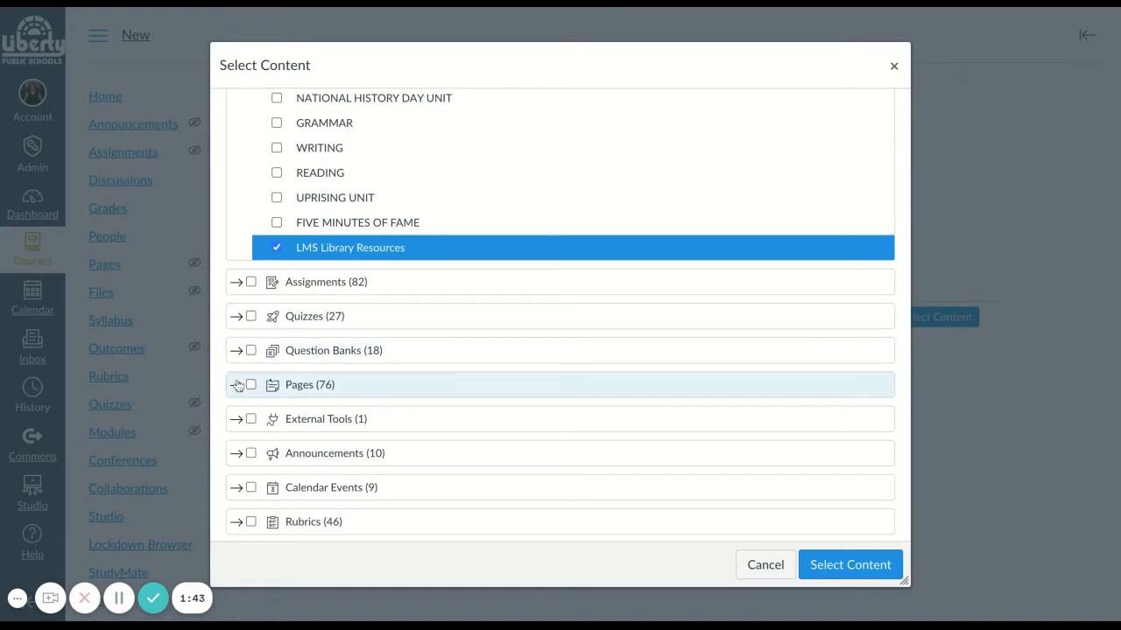
scroll(237, 388, "down", 1)
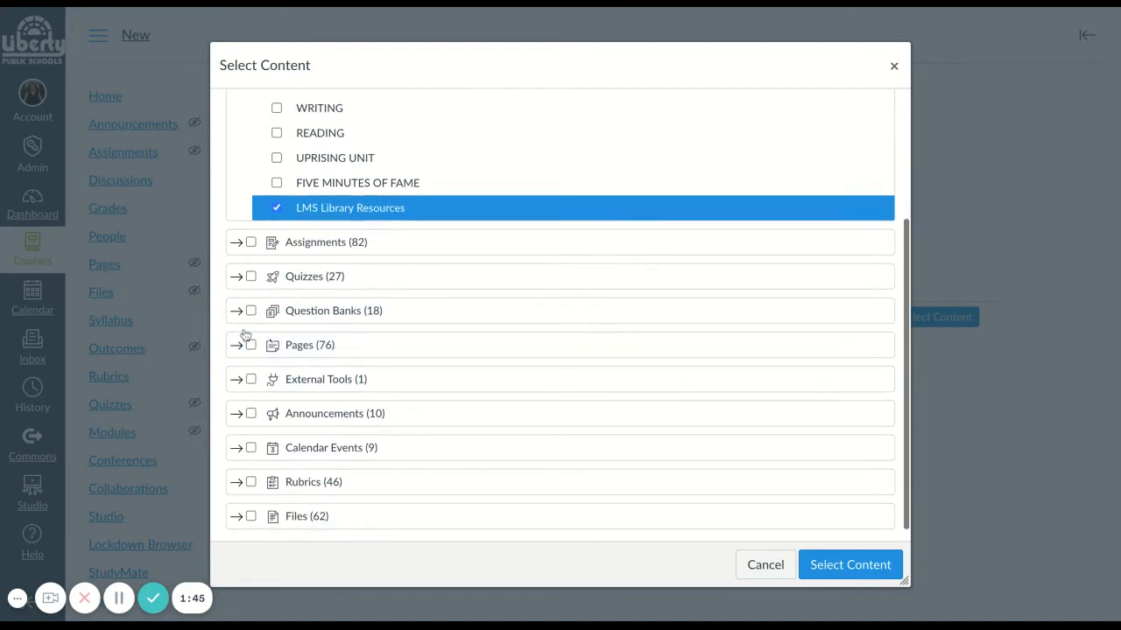
left_click(239, 347)
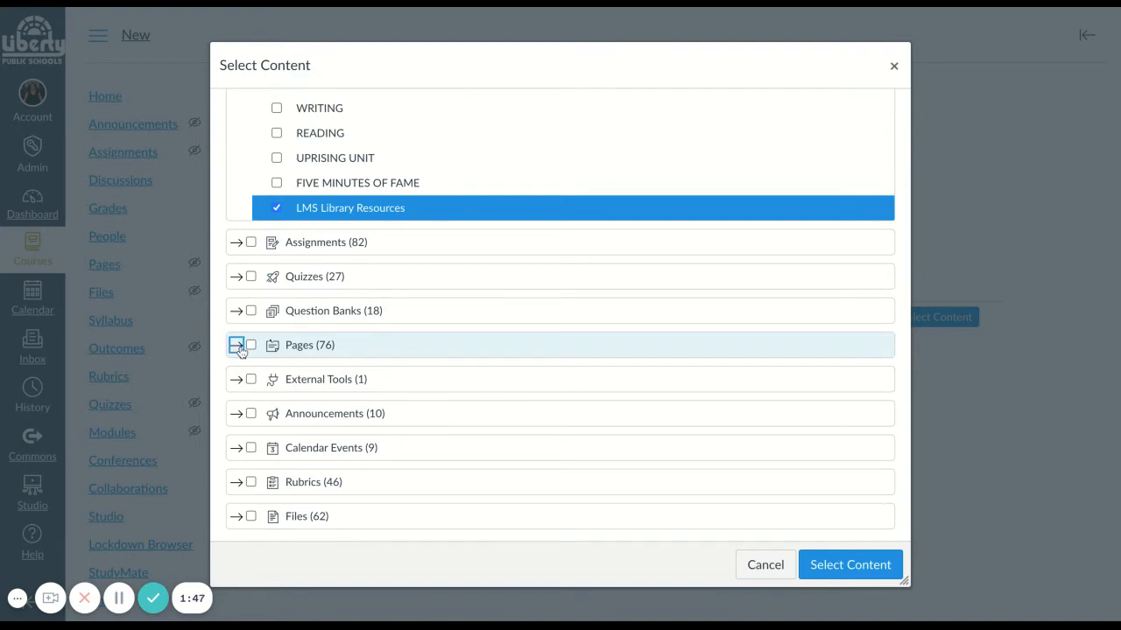
scroll(239, 349, "down", 5)
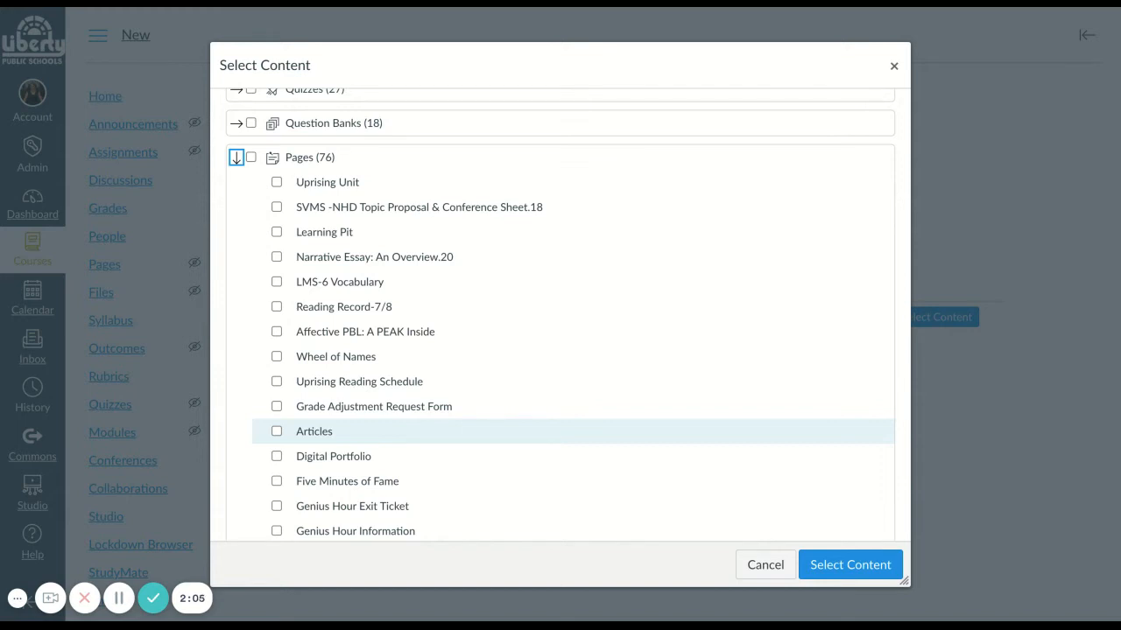
scroll(289, 431, "down", 1)
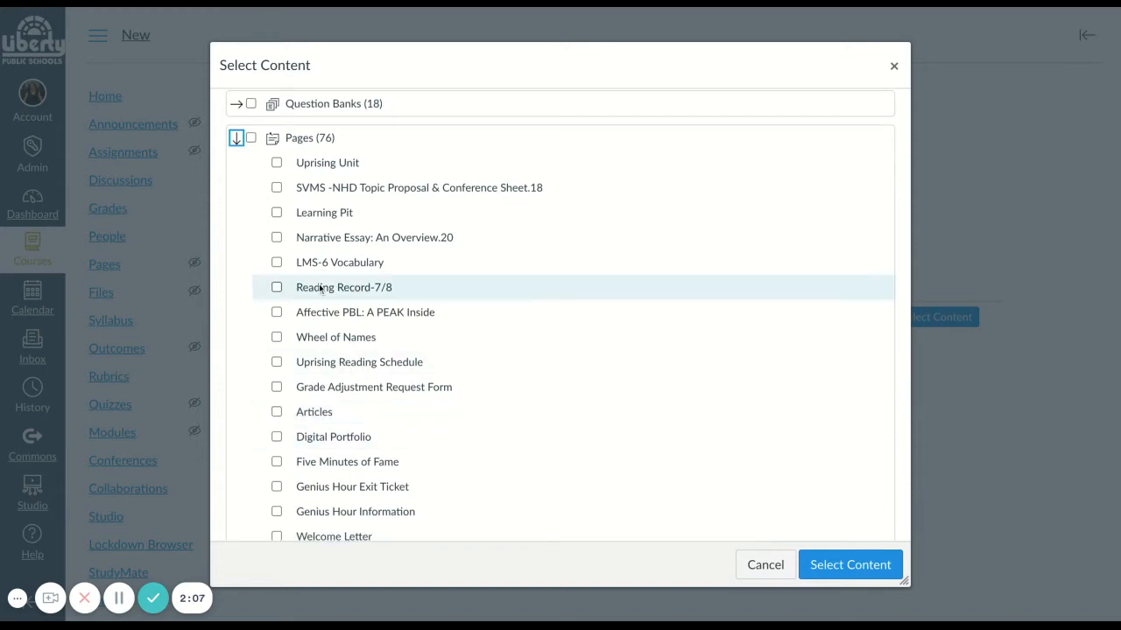
left_click(276, 214)
scroll(295, 350, "down", 5)
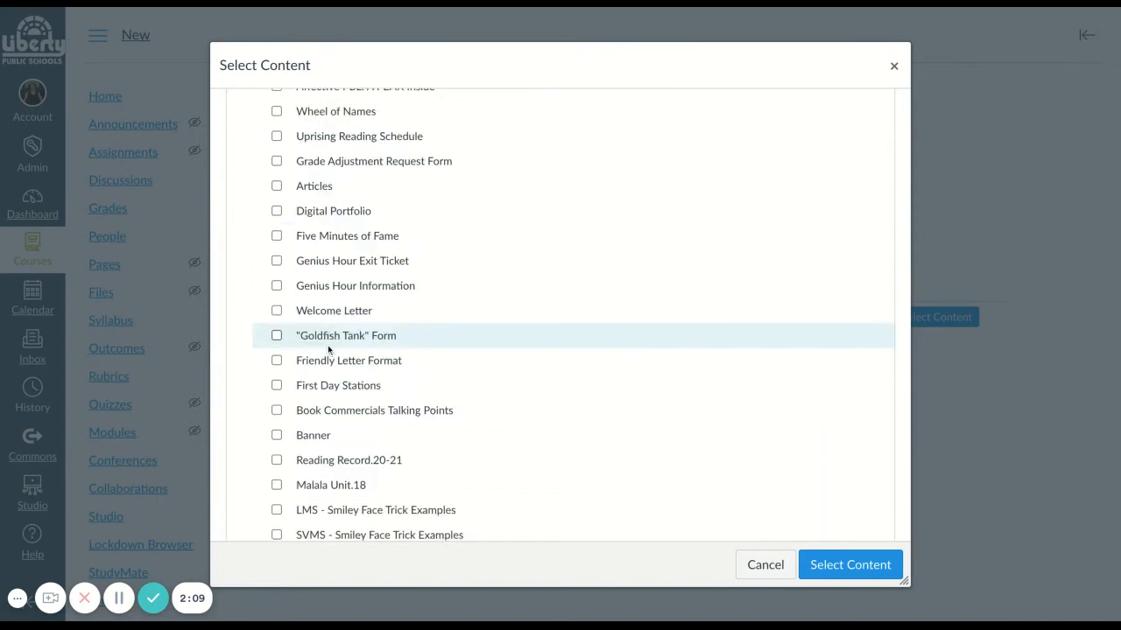
scroll(329, 350, "down", 4)
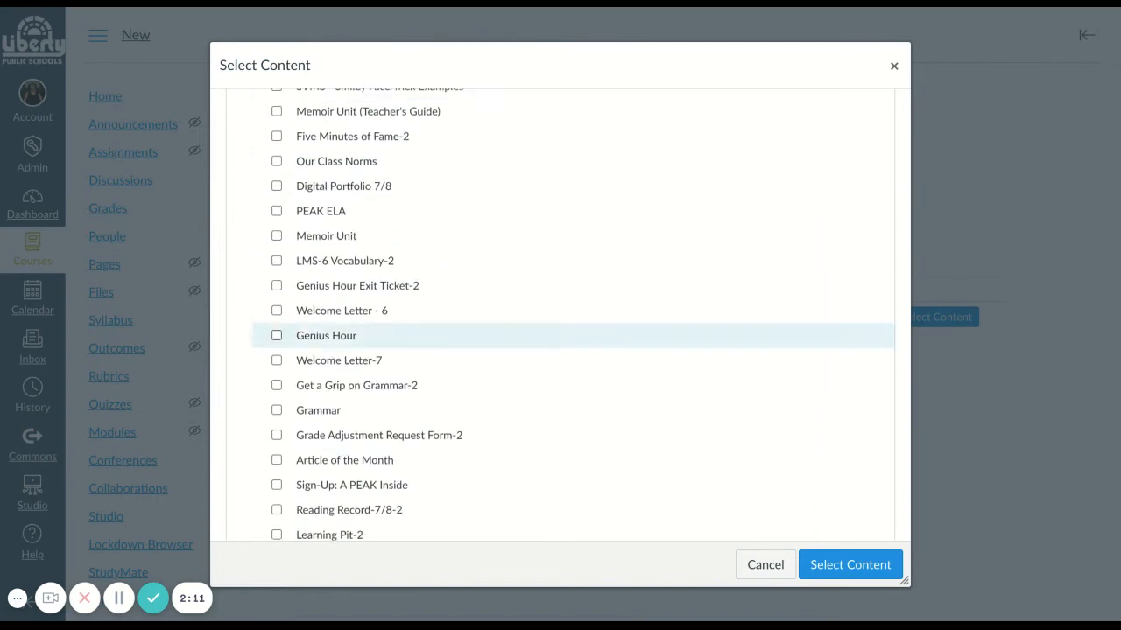
scroll(289, 315, "down", 2)
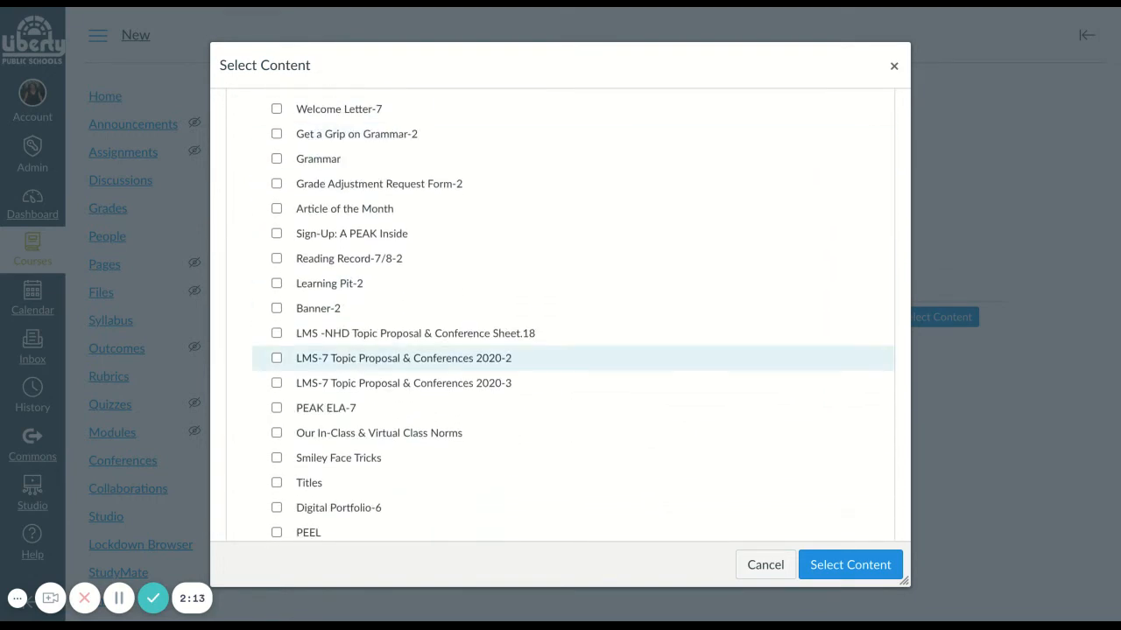
left_click(277, 409)
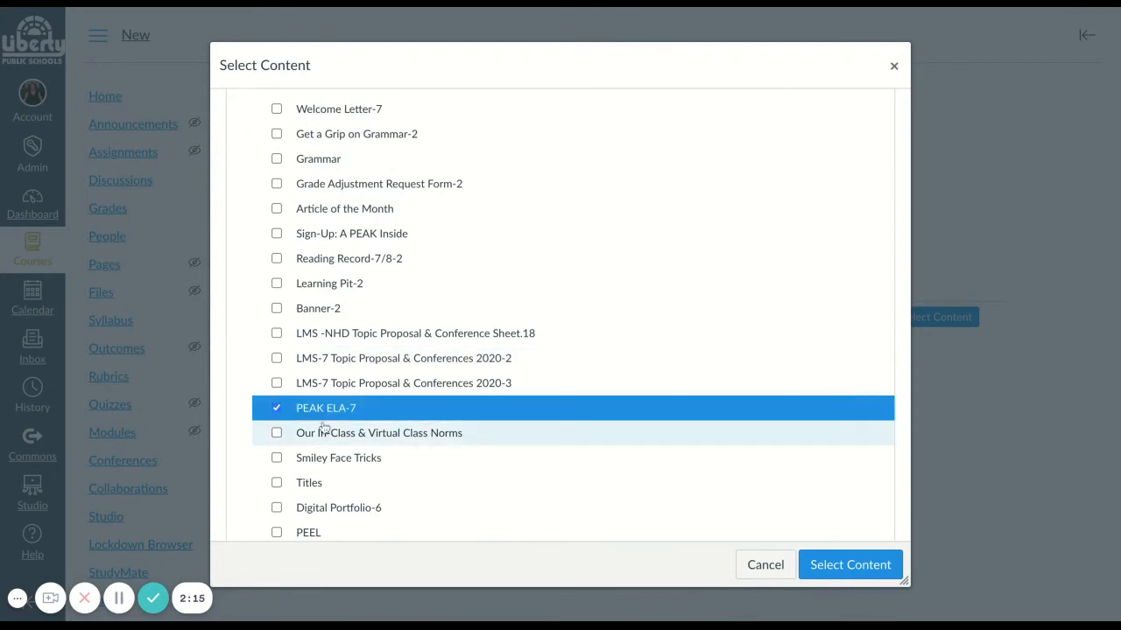
scroll(376, 449, "down", 5)
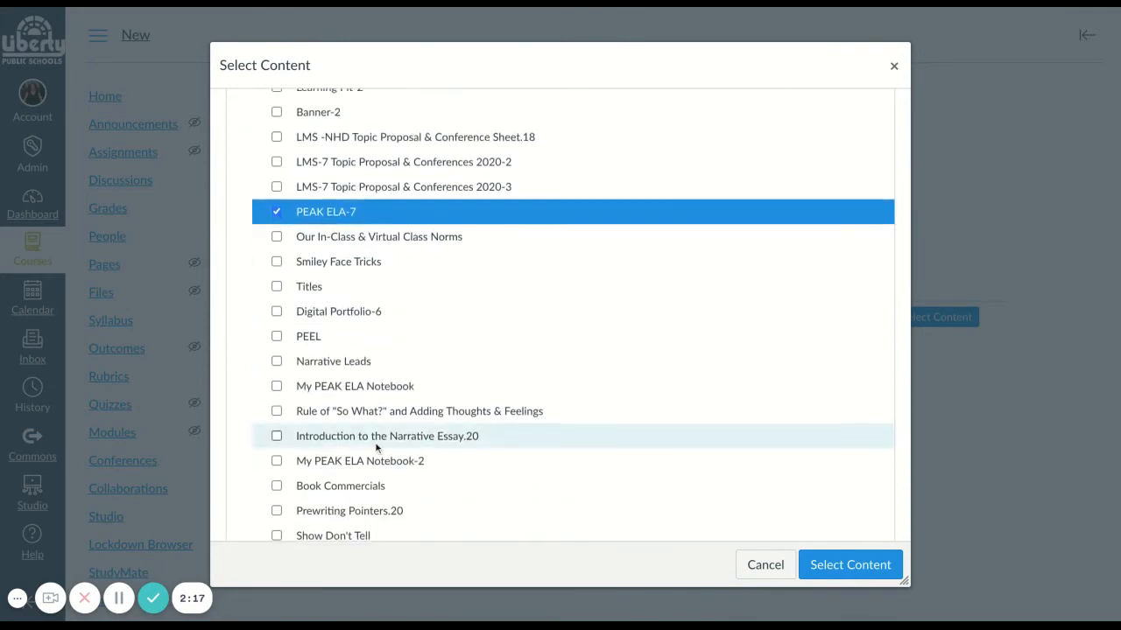
scroll(377, 448, "down", 4)
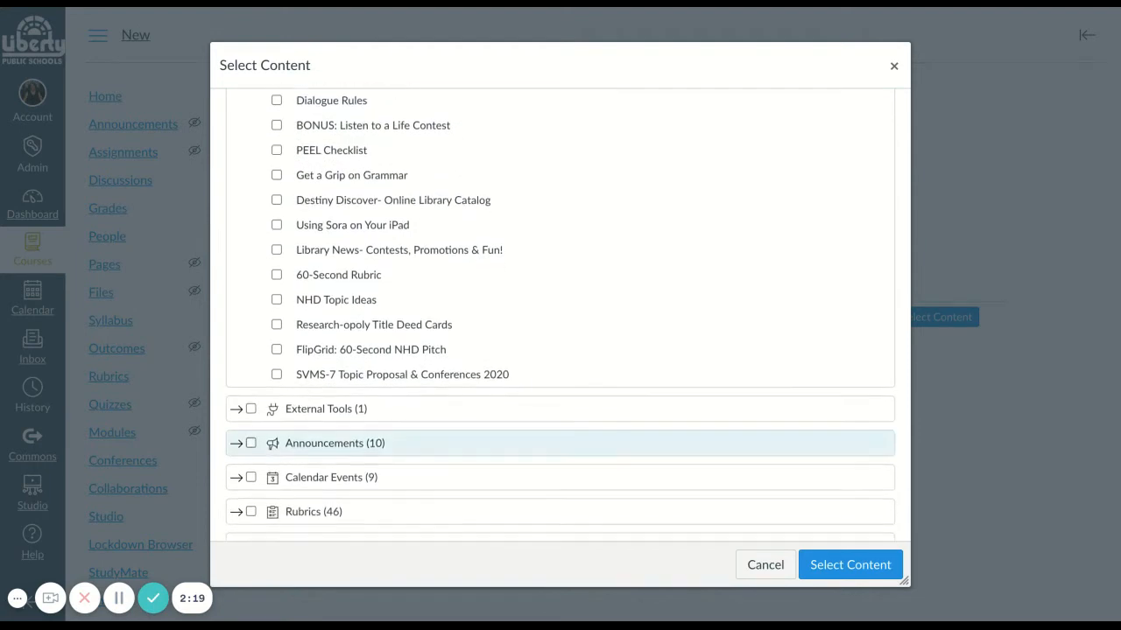
left_click(275, 300)
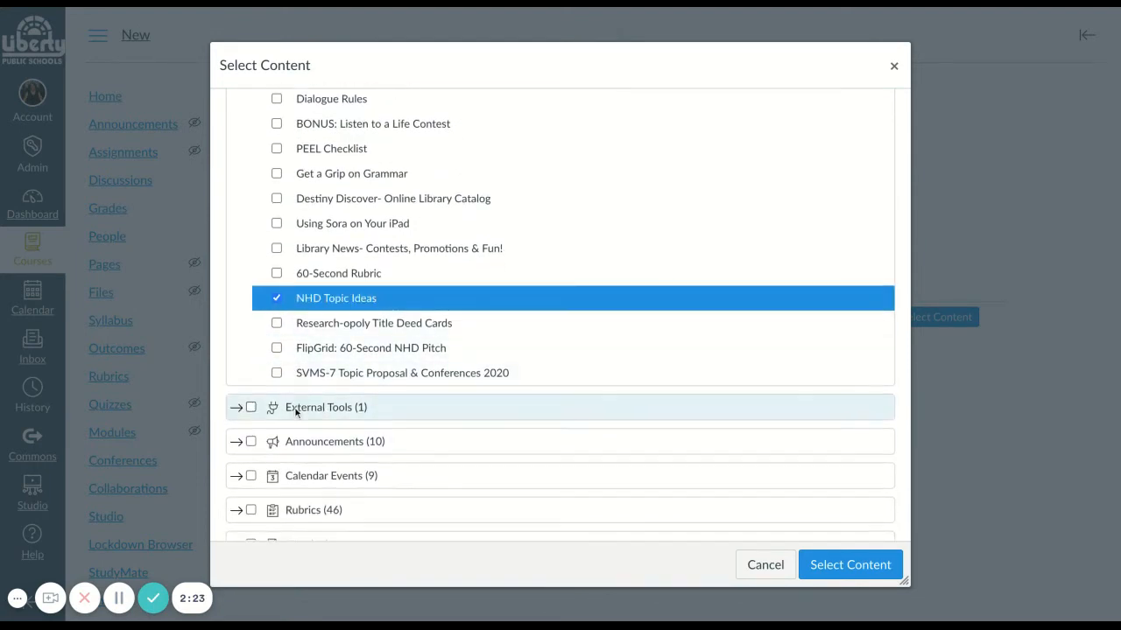
- Include the Flipgrid external tool and the Canvas Tour announcement in the content selection
scroll(293, 406, "down", 1)
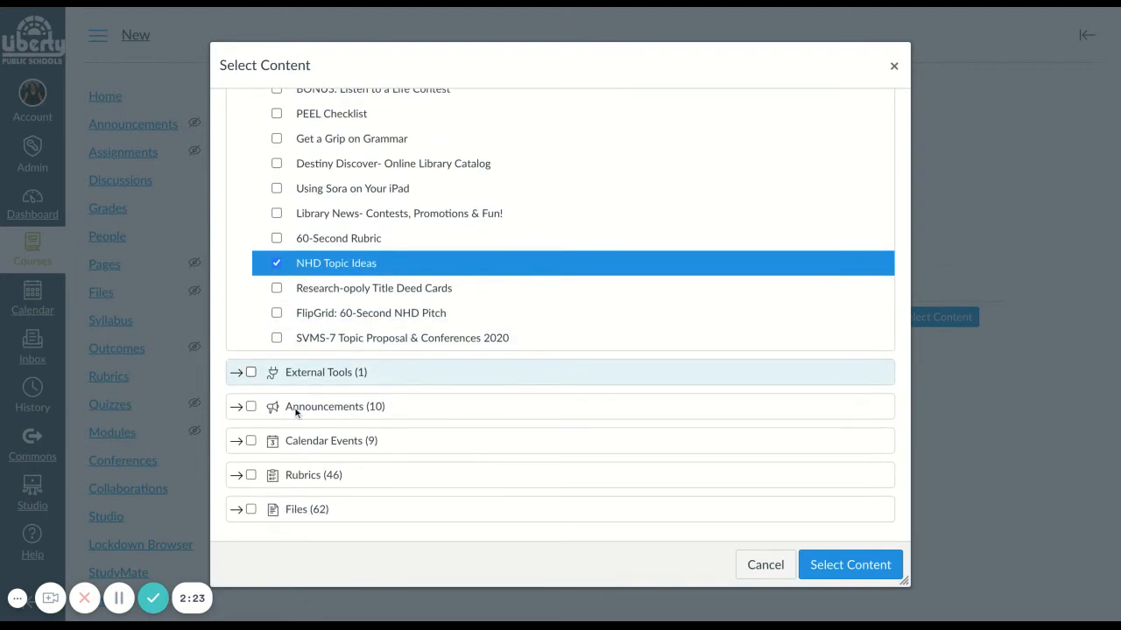
left_click(236, 372)
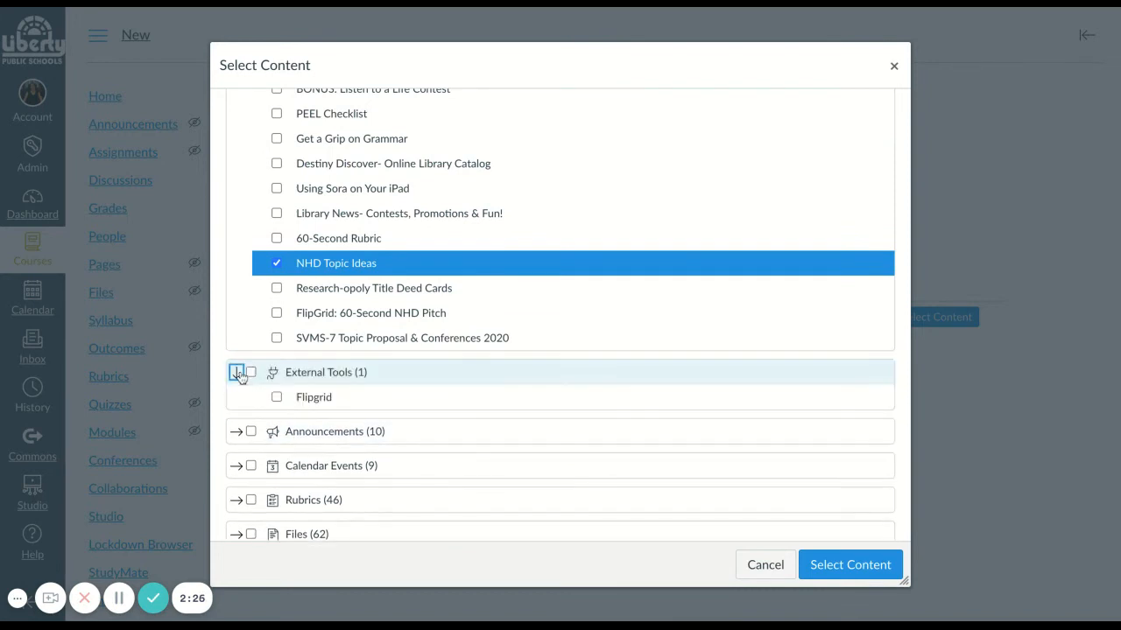
left_click(277, 398)
scroll(275, 402, "down", 1)
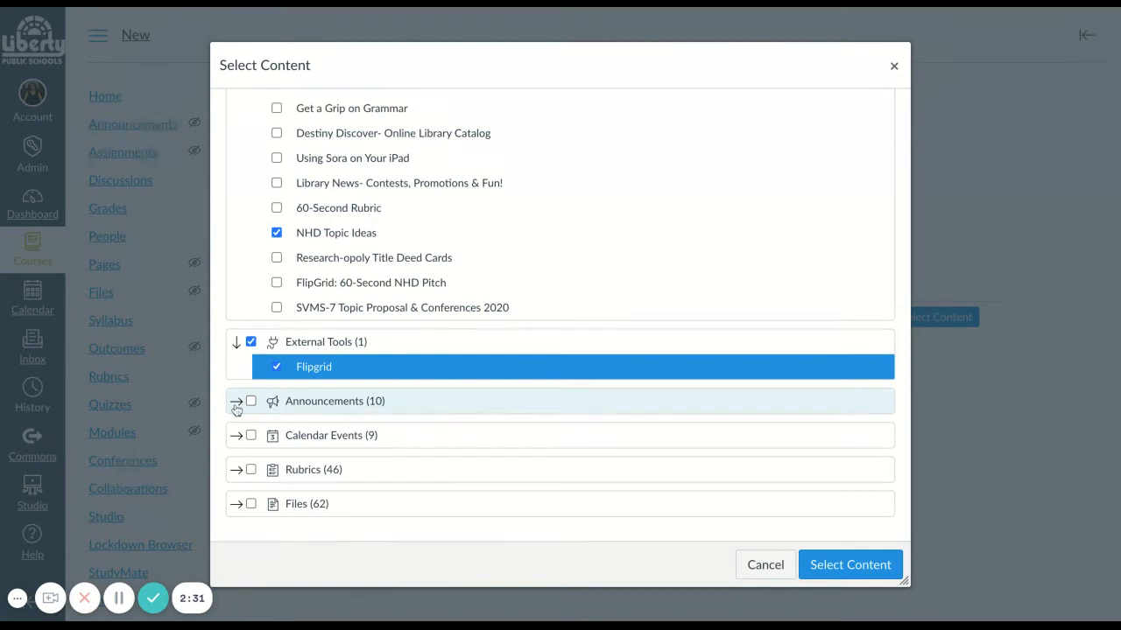
left_click(236, 403)
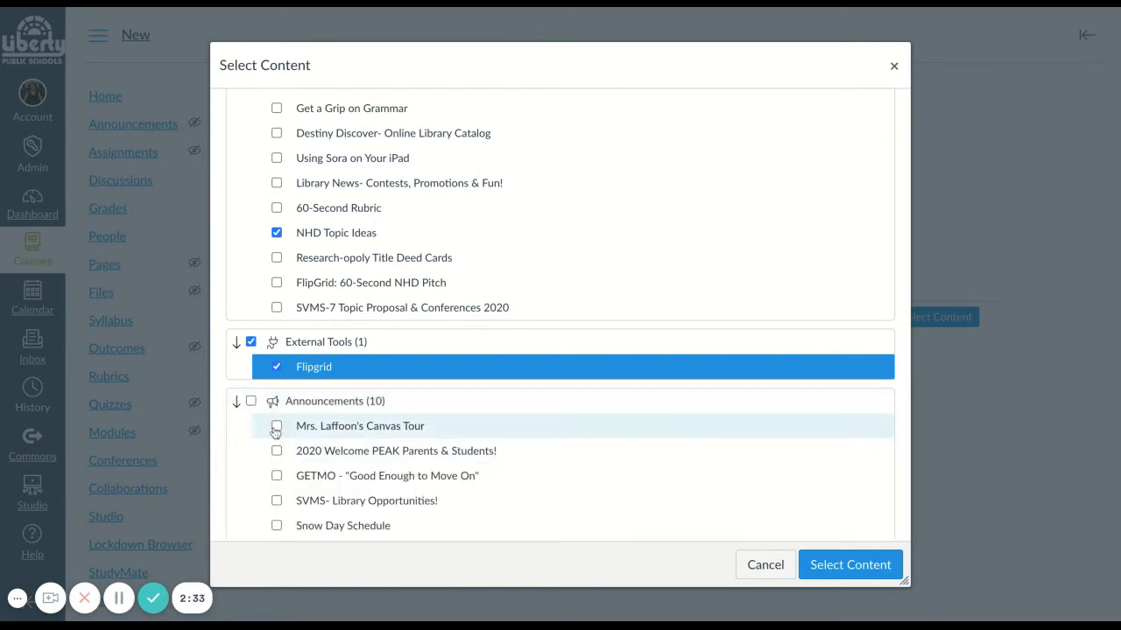
left_click(277, 426)
- Include all rubrics and all files, and submit the content selection to run the import
scroll(274, 431, "down", 3)
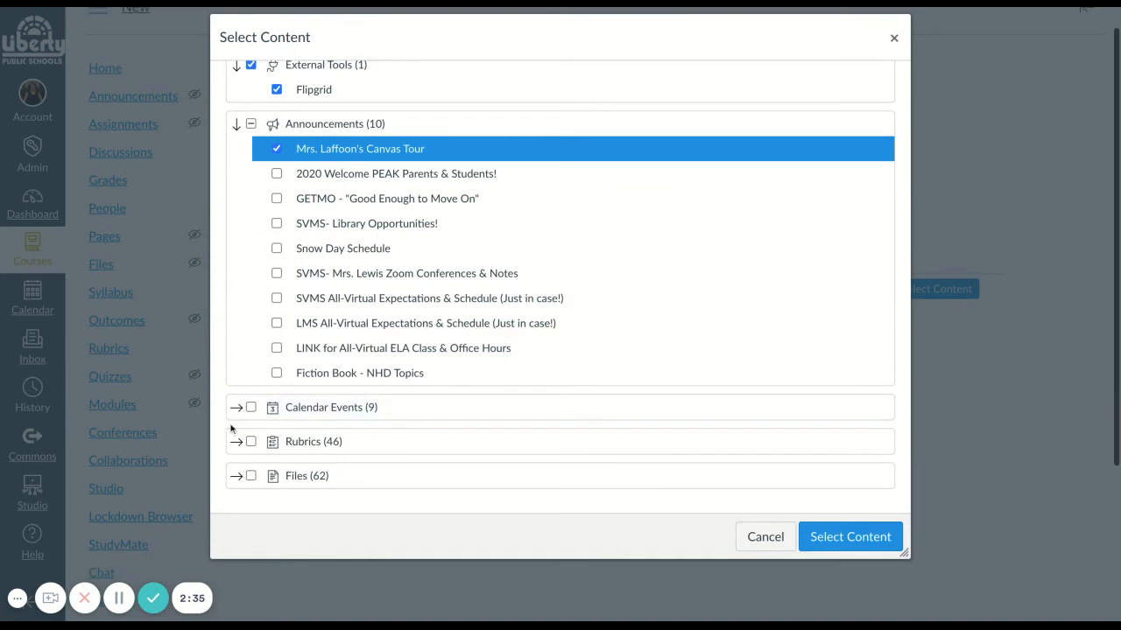
left_click(251, 443)
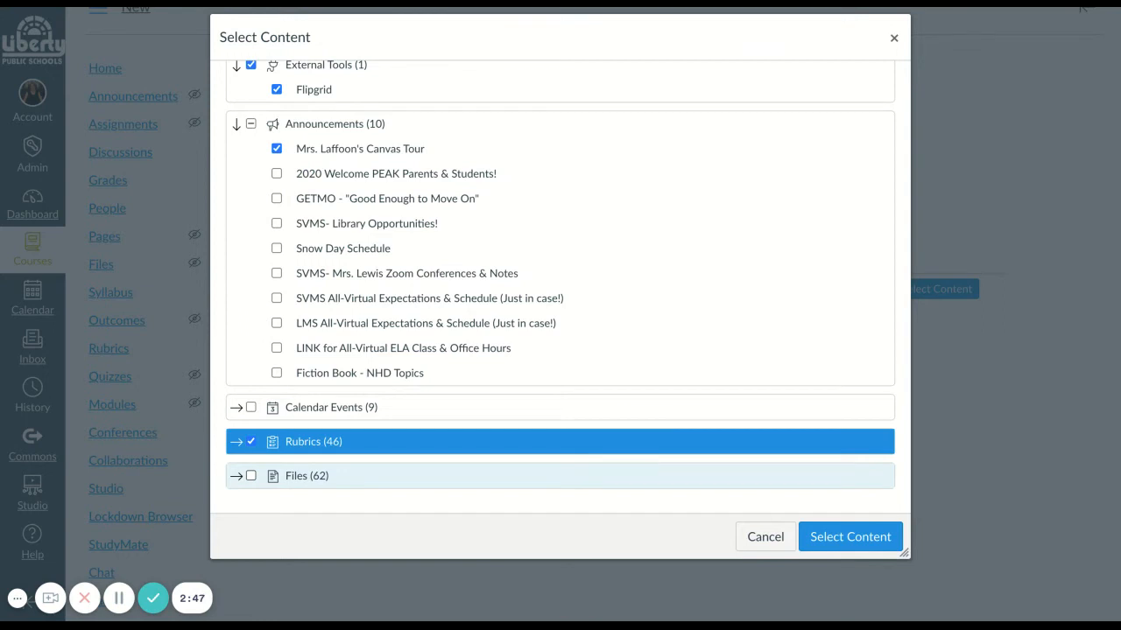
left_click(252, 476)
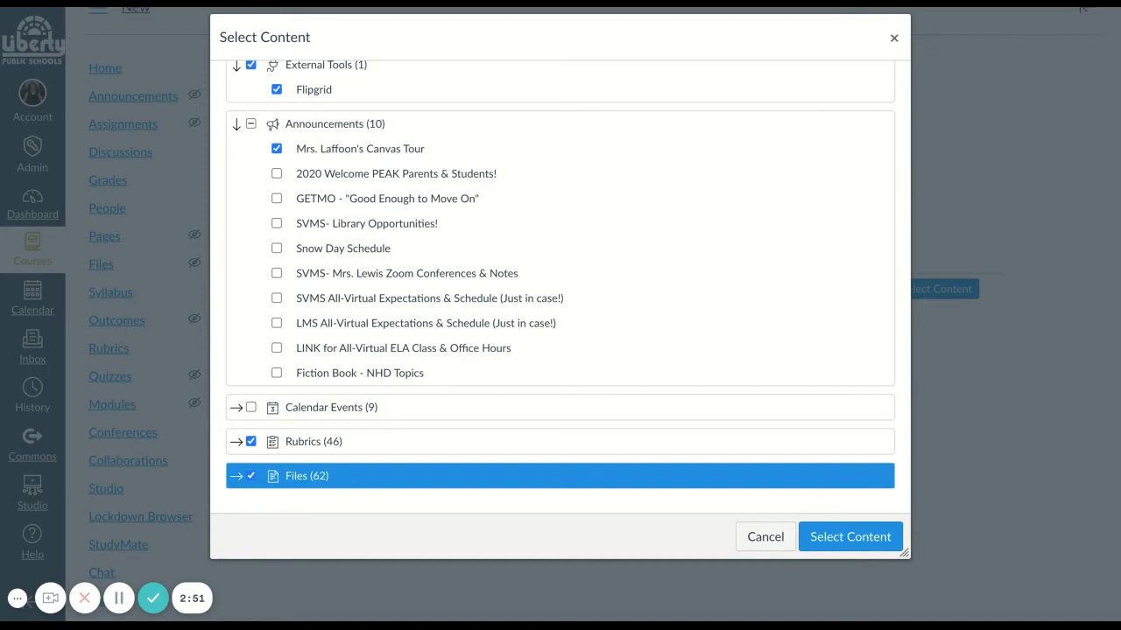
left_click(850, 537)
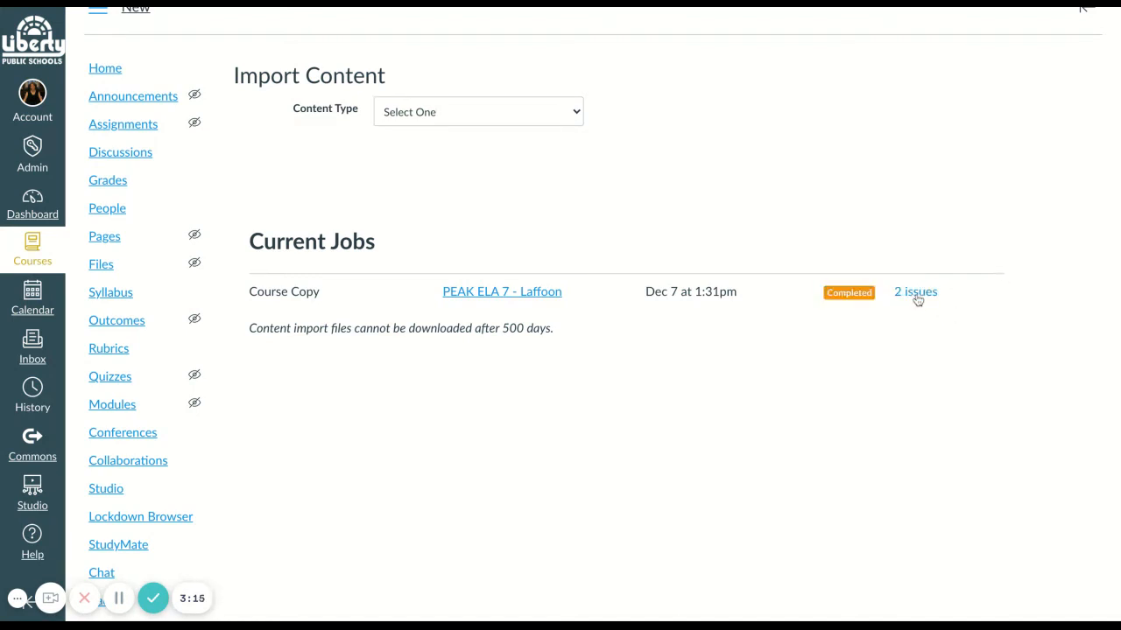
- Review the issues reported for the completed course copy and return to the Dashboard
left_click(920, 296)
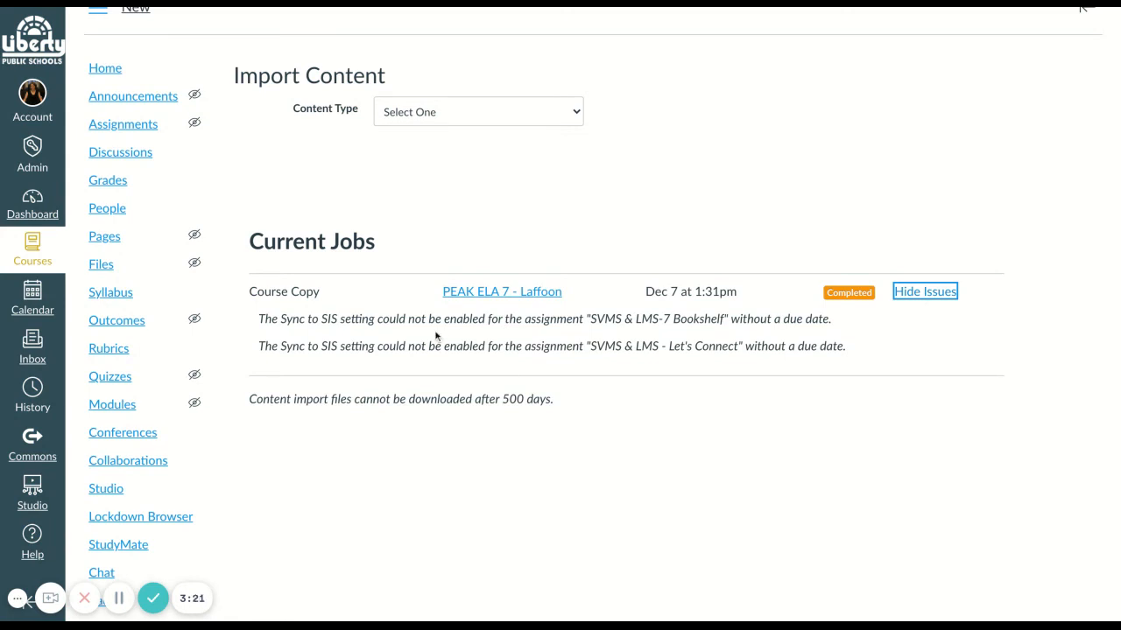
scroll(435, 335, "down", 1)
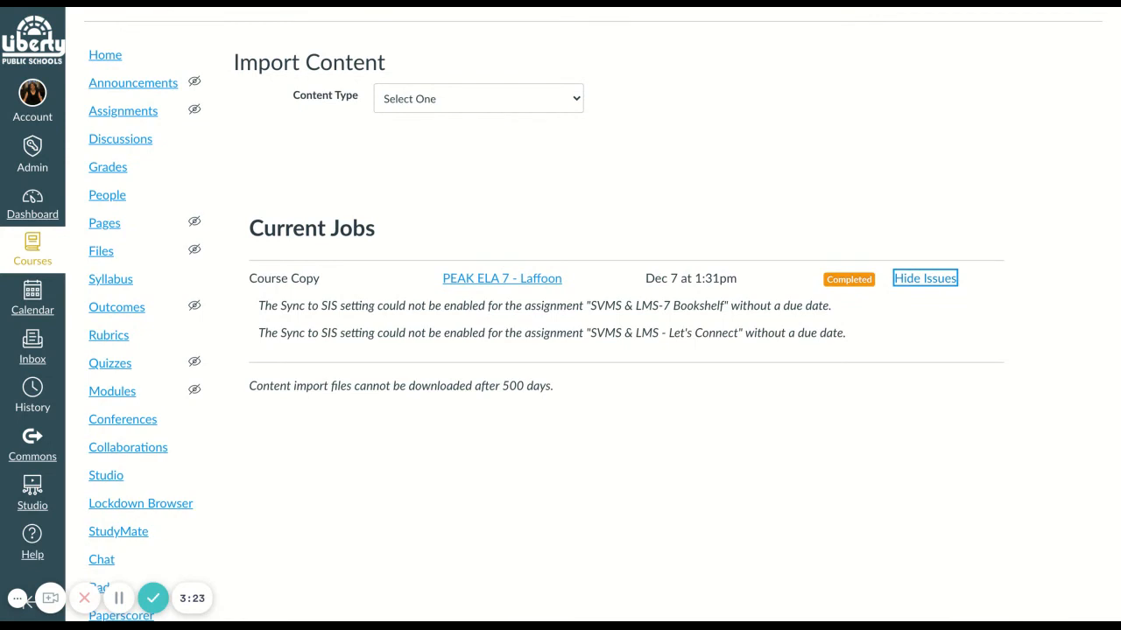
scroll(602, 314, "up", 1)
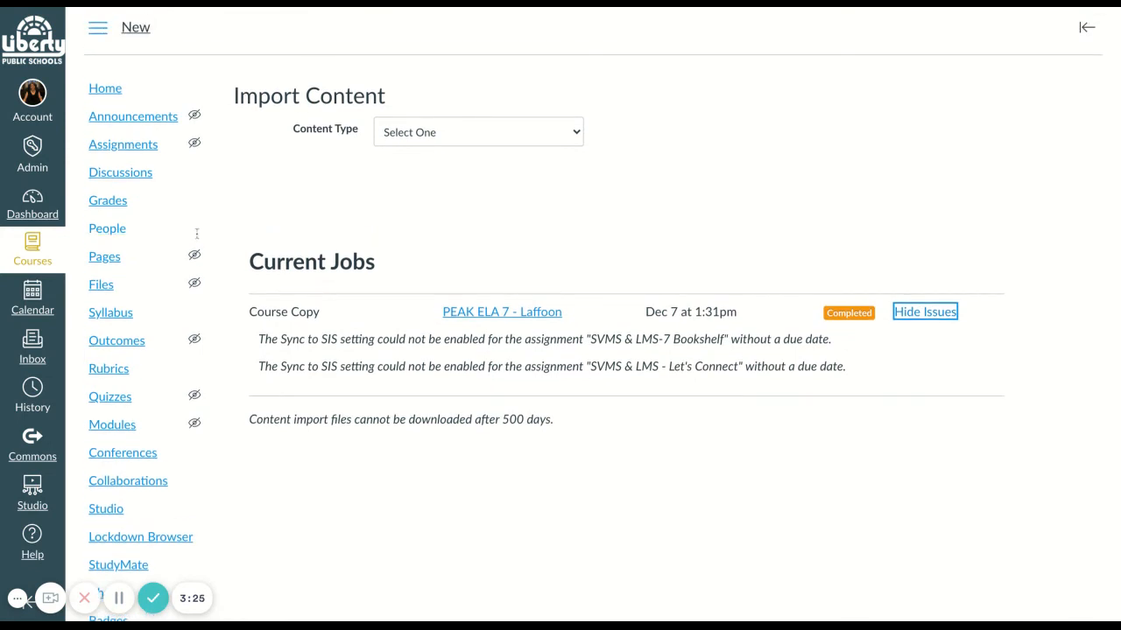
left_click(31, 210)
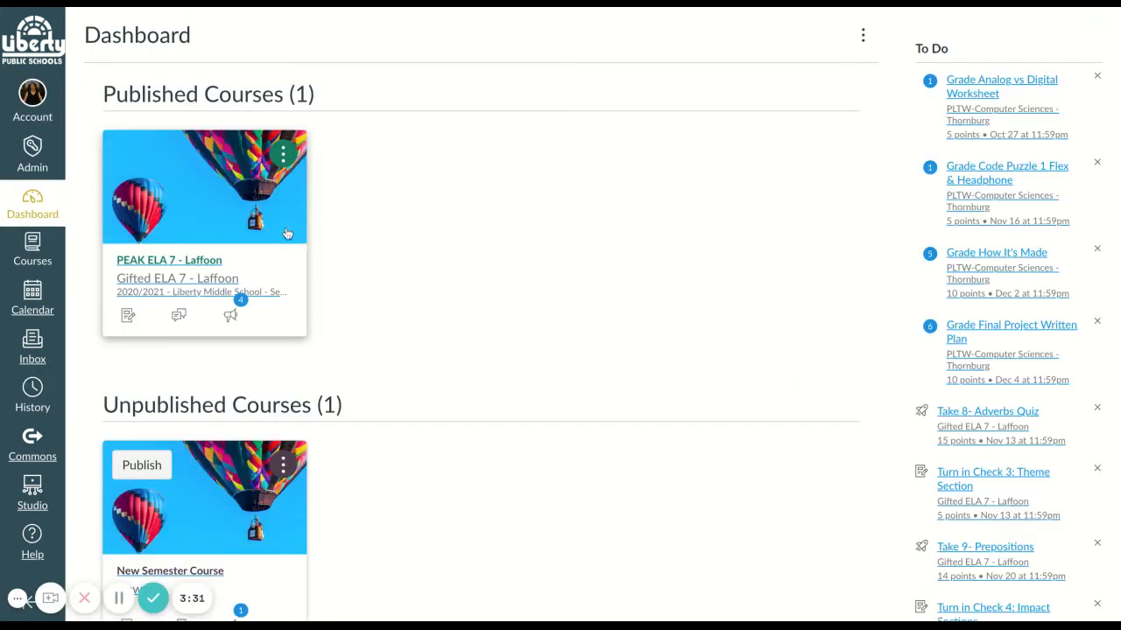
- Open the unpublished New Semester Course and examine its copied home page, from the announcements and lesson plan links to the Bitmoji classroom slide
scroll(198, 544, "down", 3)
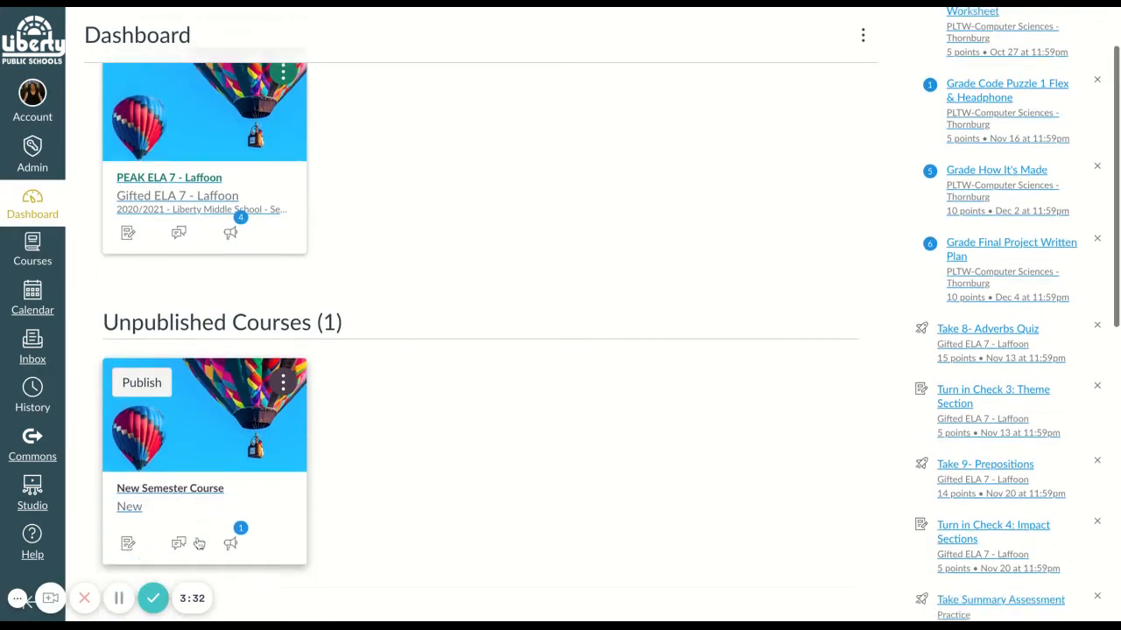
left_click(226, 426)
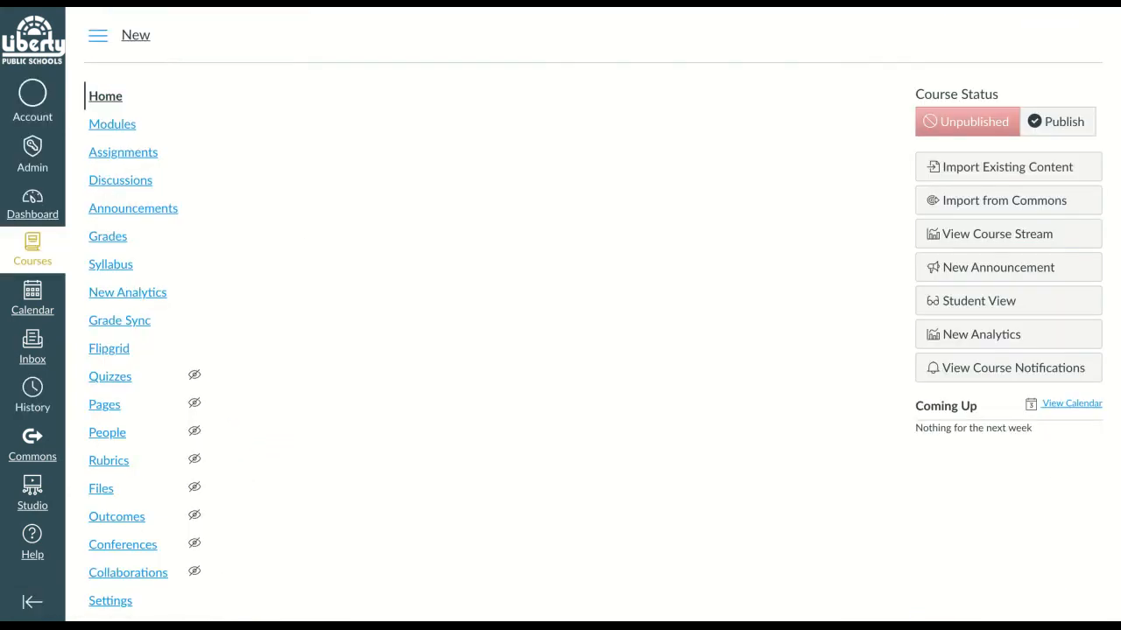
scroll(728, 331, "down", 3)
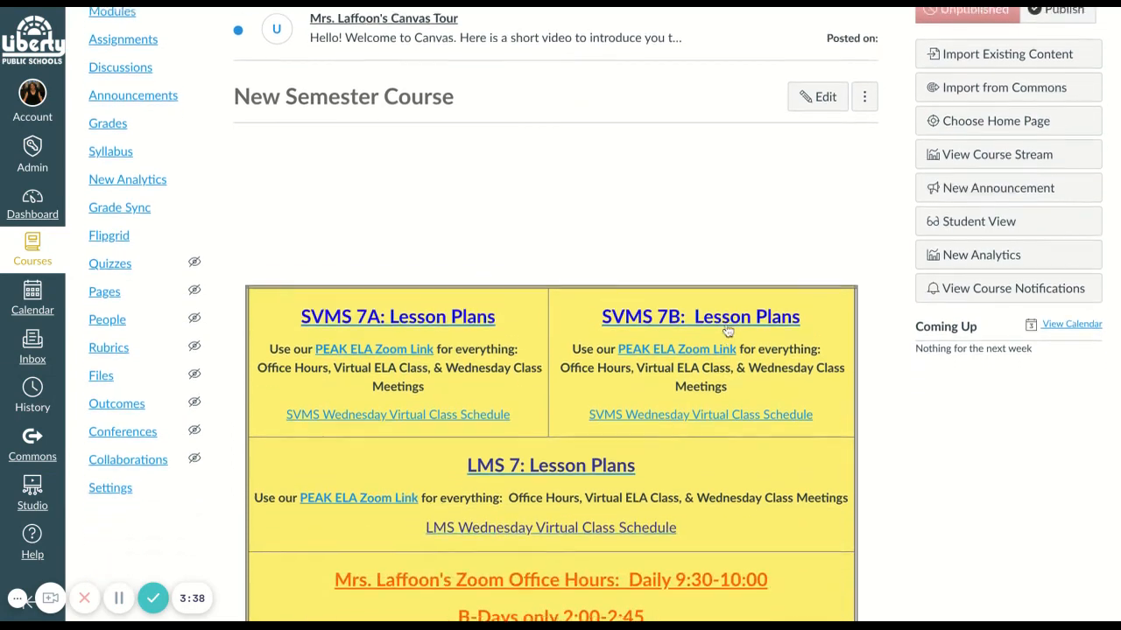
scroll(823, 158, "up", 1)
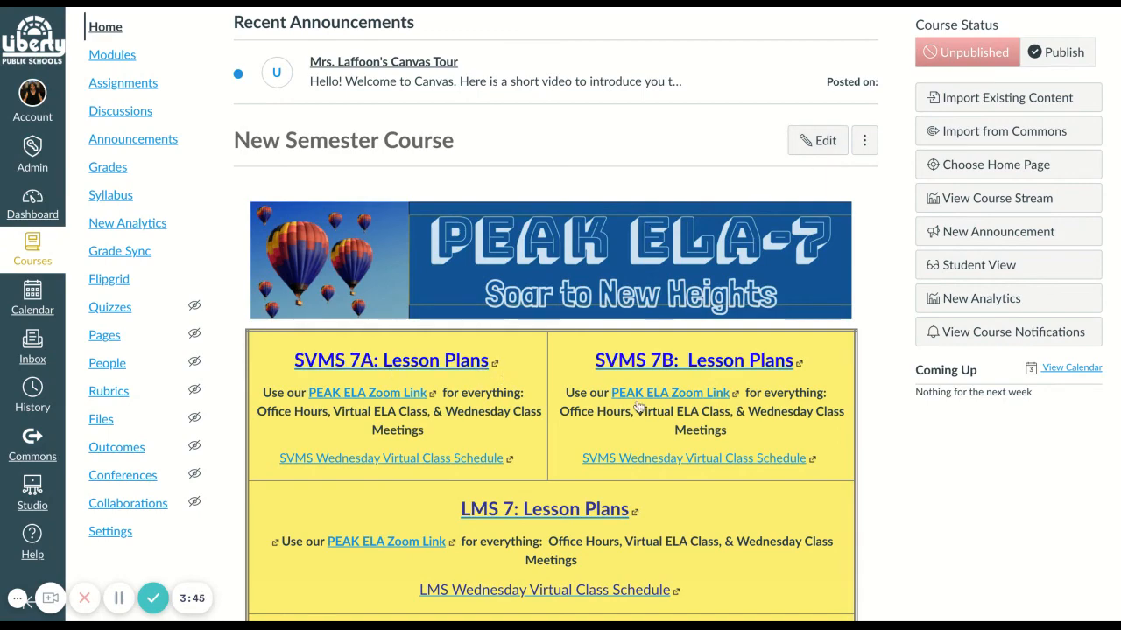
scroll(396, 506, "down", 1)
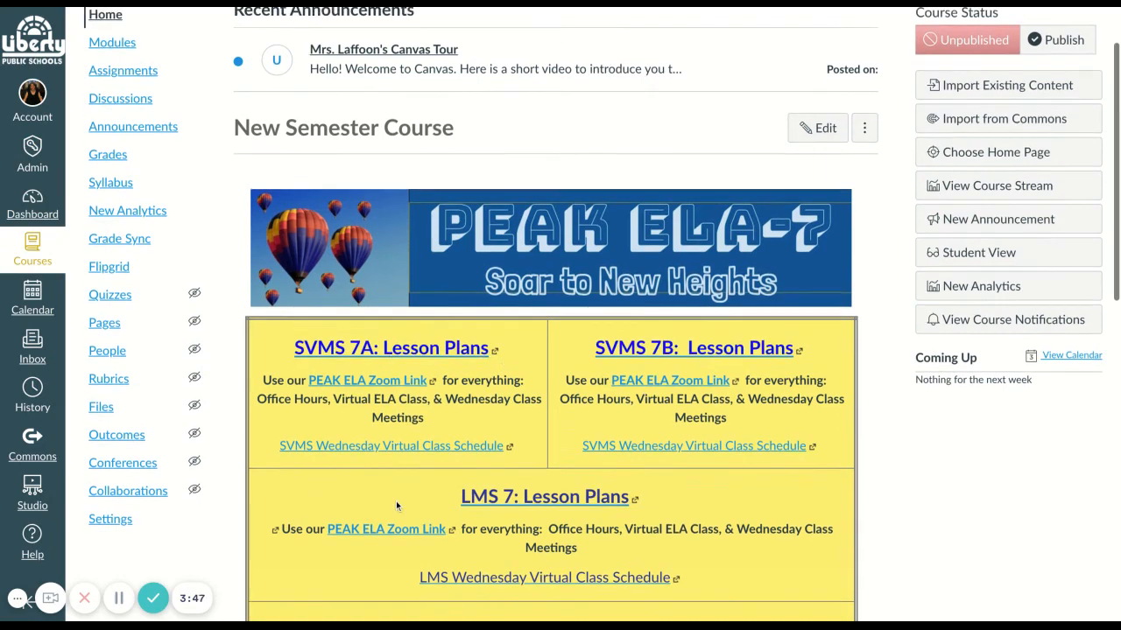
scroll(396, 506, "up", 1)
scroll(322, 257, "down", 5)
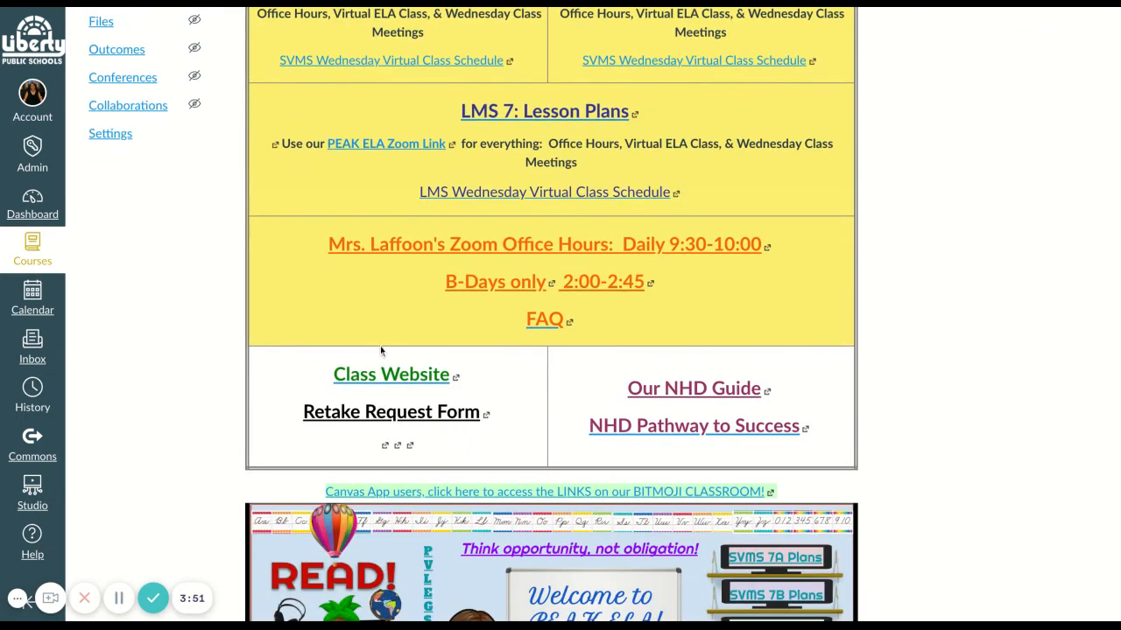
scroll(403, 392, "down", 4)
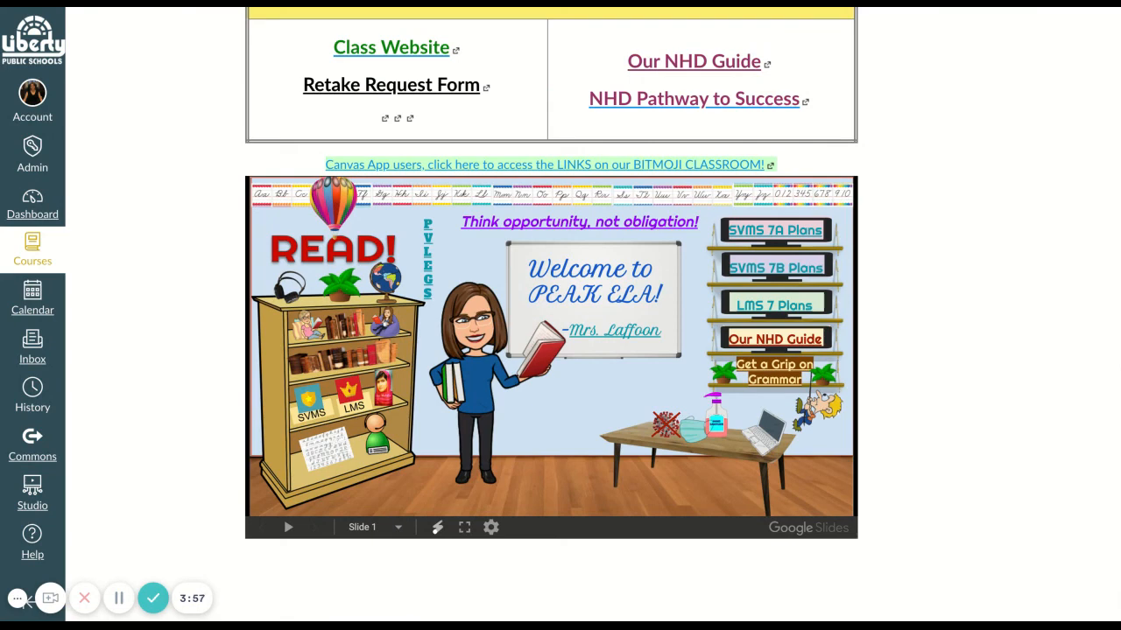
scroll(457, 363, "up", 4)
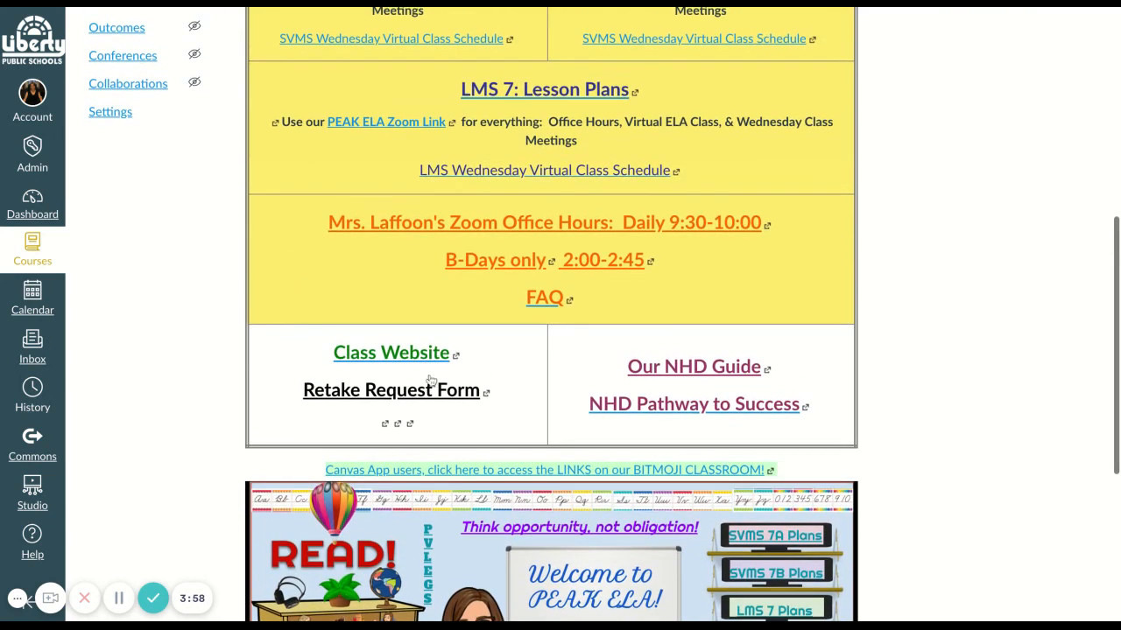
scroll(609, 391, "up", 3)
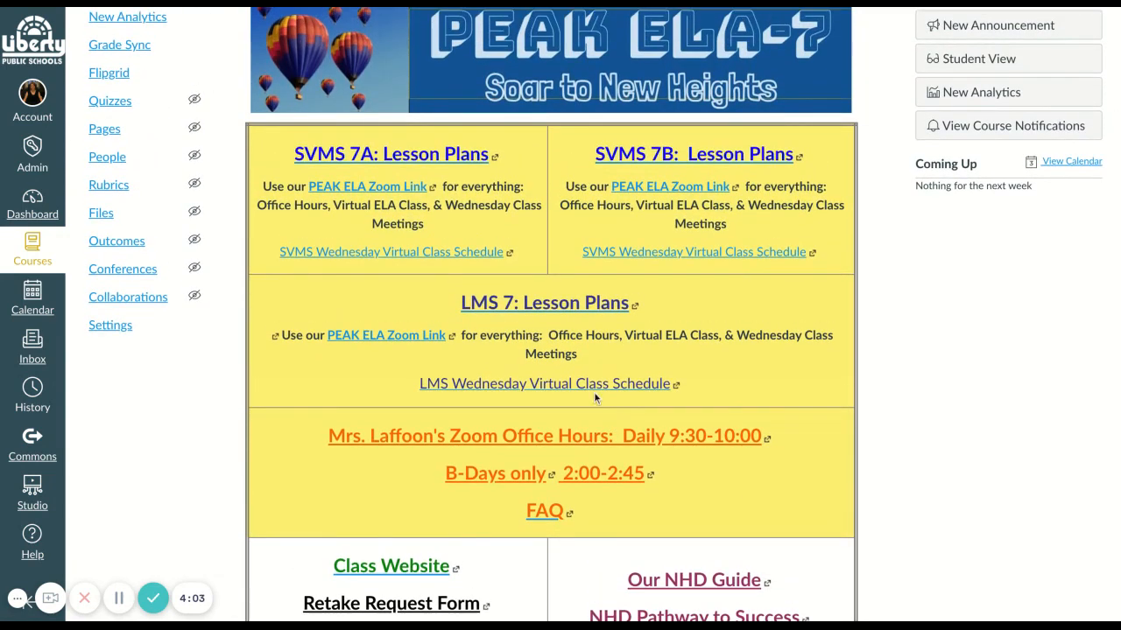
- Open the New Semester Course settings and go to the page for importing course content
scroll(278, 364, "up", 1)
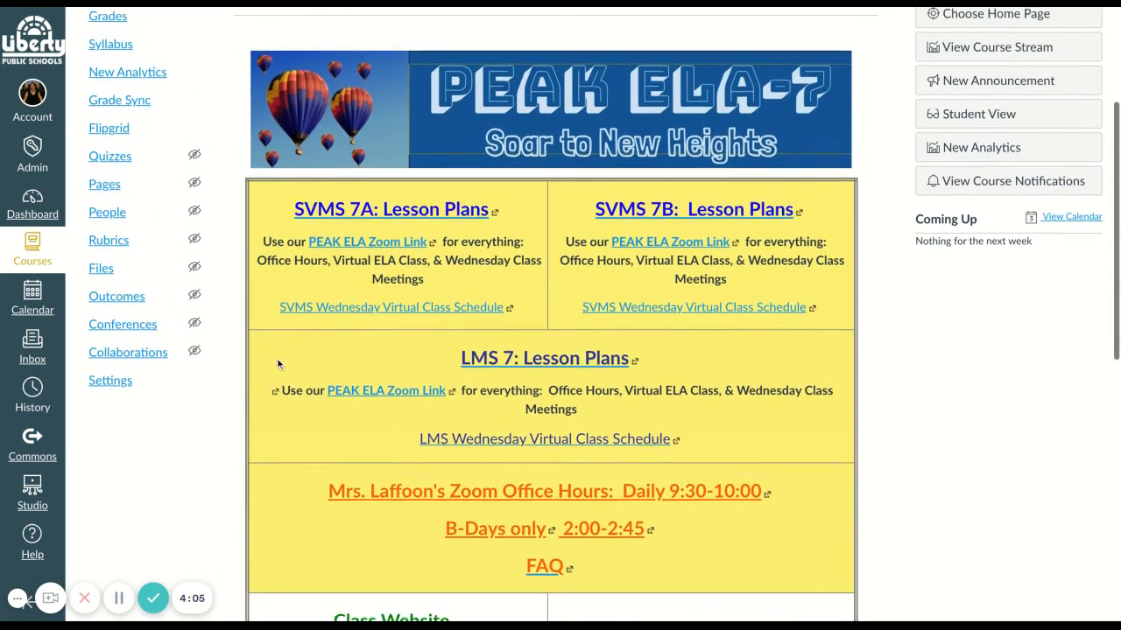
left_click(113, 395)
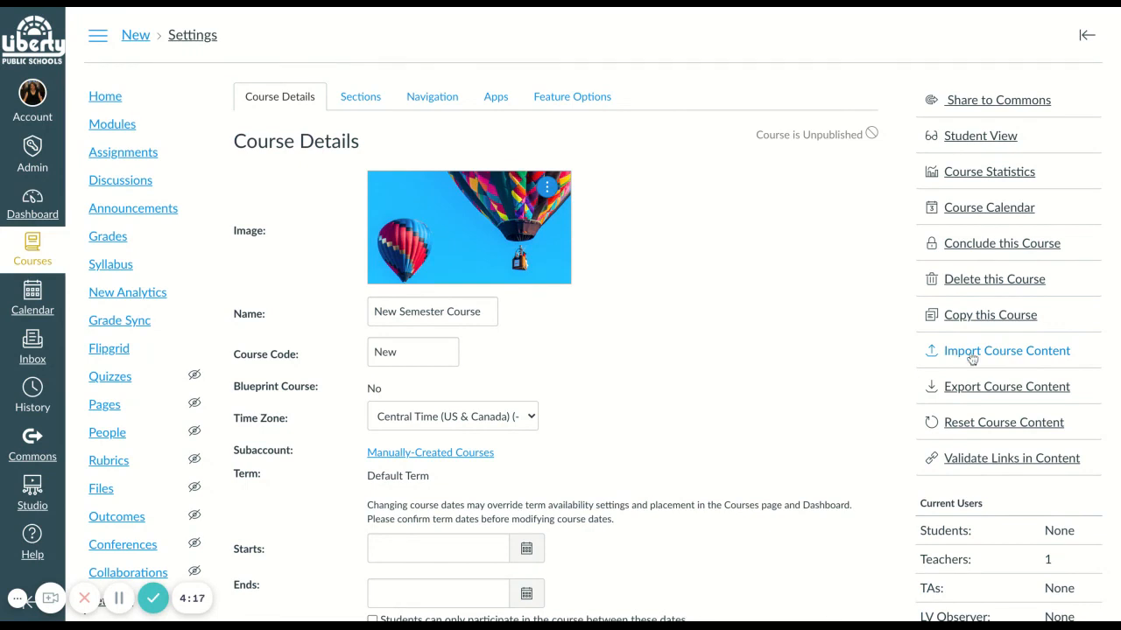
left_click(971, 354)
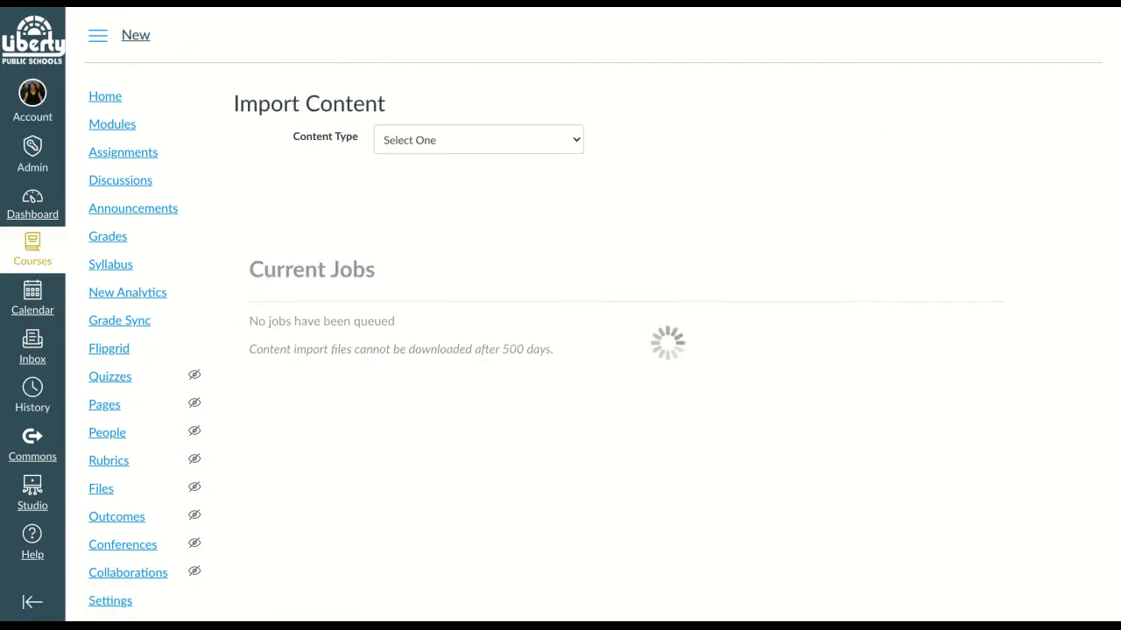